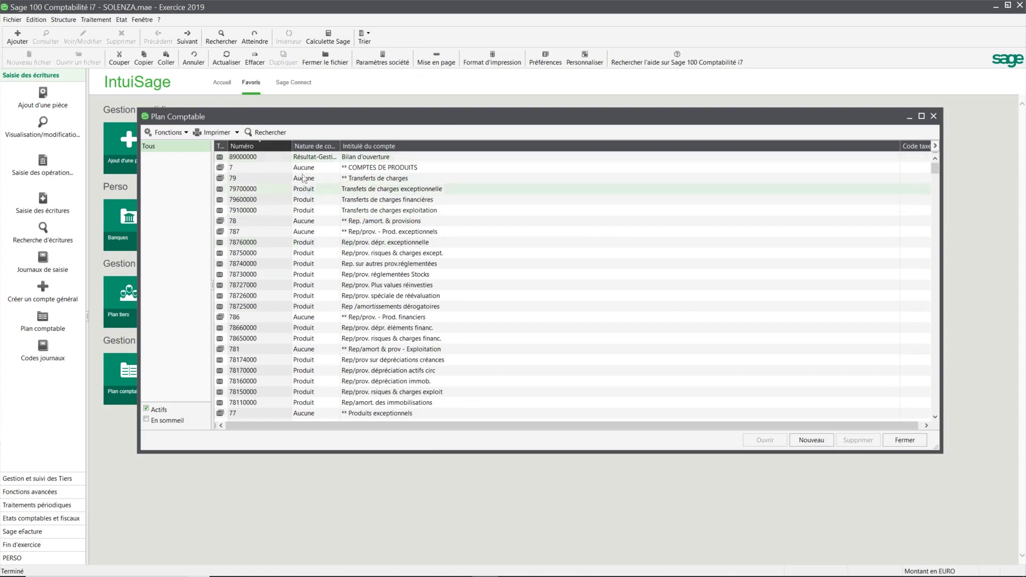
Sort the chart of accounts by account number, alternating between ascending and descending and ending in ascending order.
{"action": "left_click", "coordinate": [249, 147]}
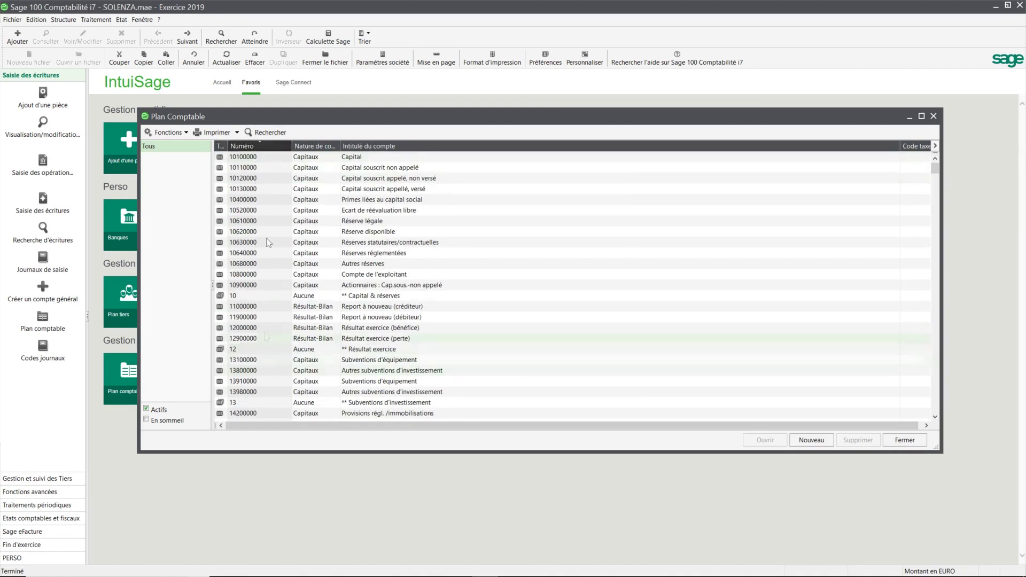
{"action": "left_click", "coordinate": [257, 148]}
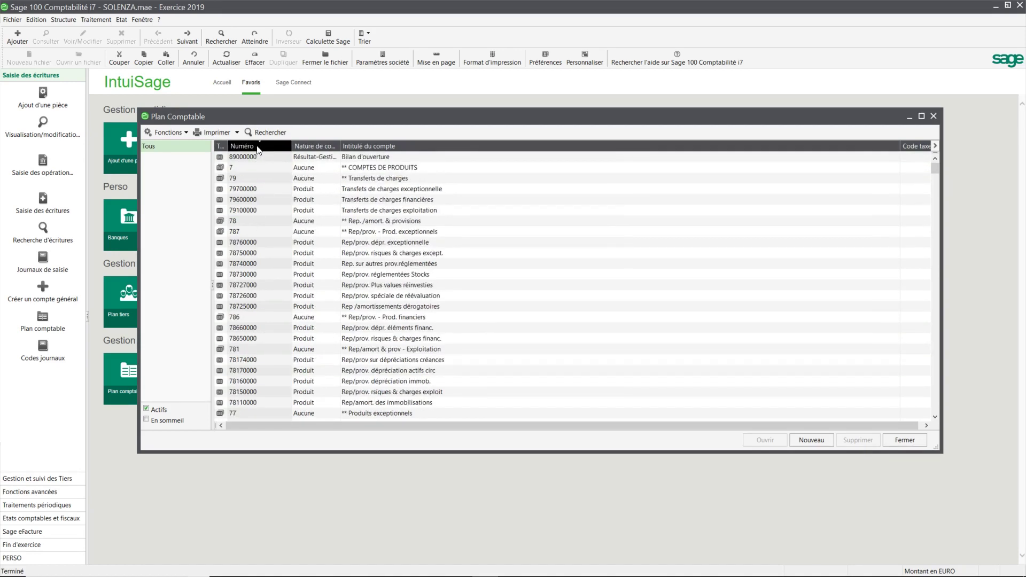
{"action": "left_click", "coordinate": [258, 149]}
{"action": "left_click", "coordinate": [257, 149]}
{"action": "left_click", "coordinate": [257, 149]}
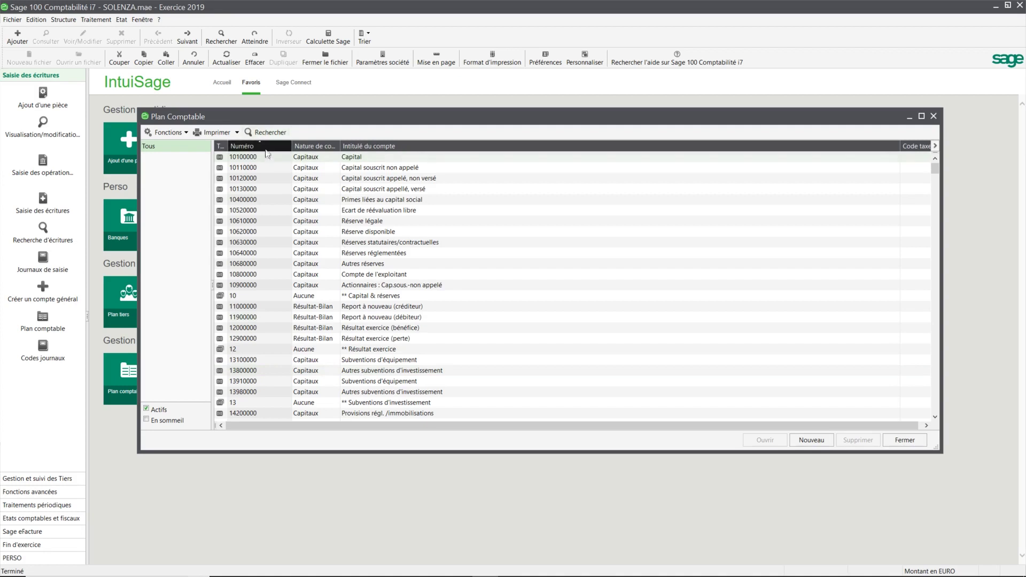
With the account numbers in ascending order, jump to the first account beginning with 6.
{"action": "left_click", "coordinate": [267, 151]}
{"action": "left_click", "coordinate": [266, 152]}
{"action": "key", "text": "6"}
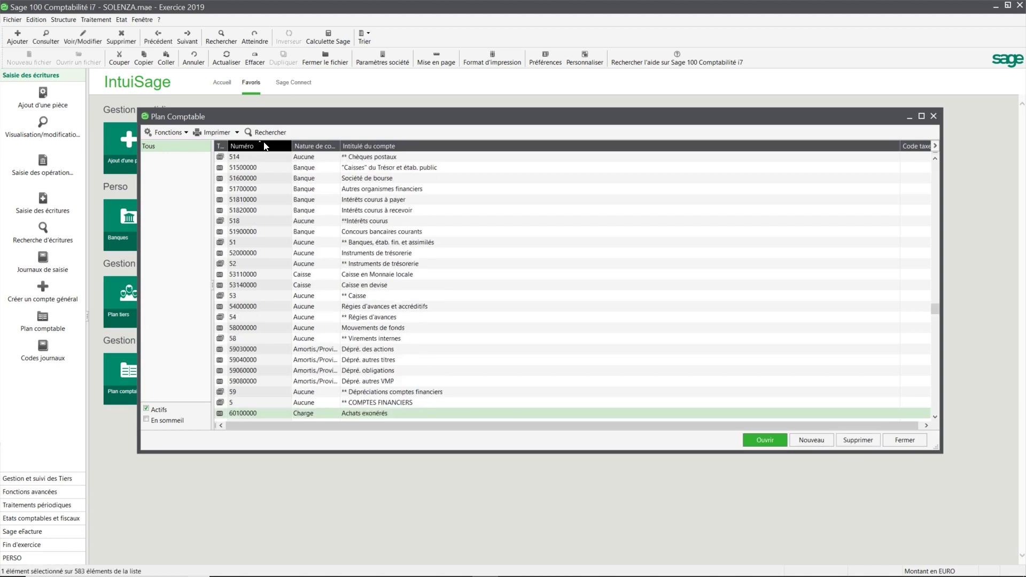
{"action": "scroll", "coordinate": [328, 294], "scroll_direction": "down", "scroll_amount": 1}
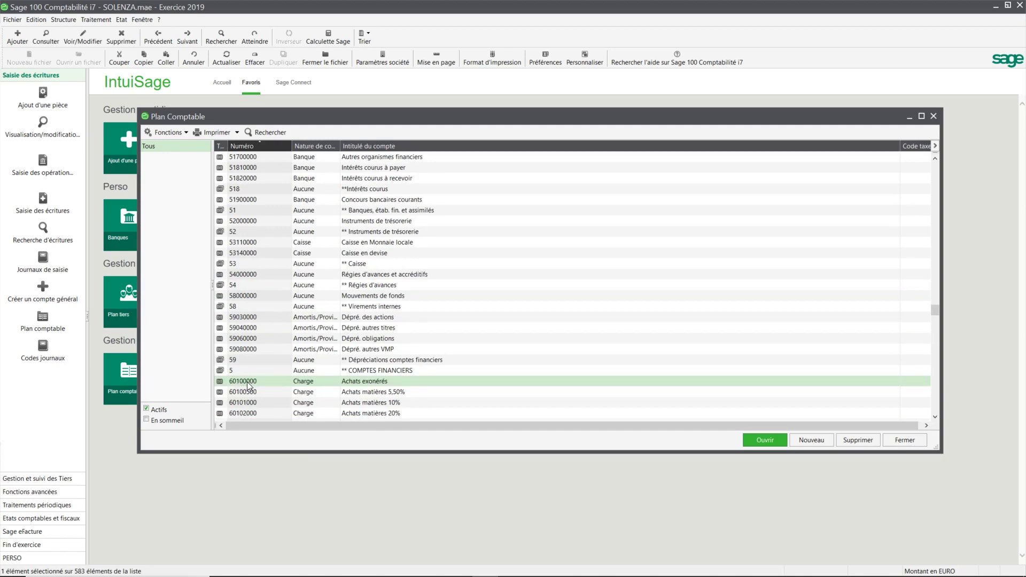
Reverse the account number sort to descending and jump to account 512.
{"action": "left_click", "coordinate": [262, 146]}
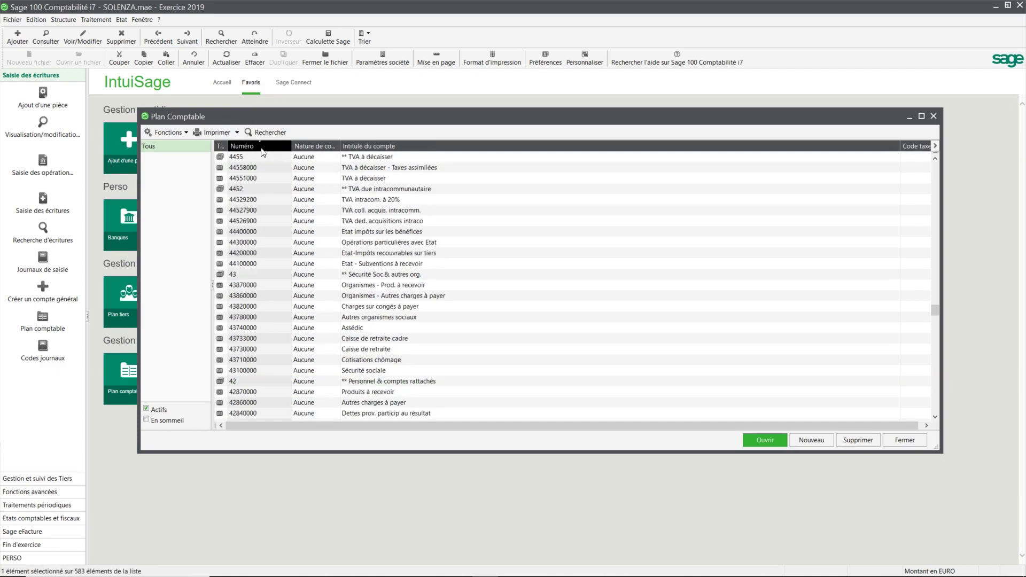
{"action": "type", "text": "512"}
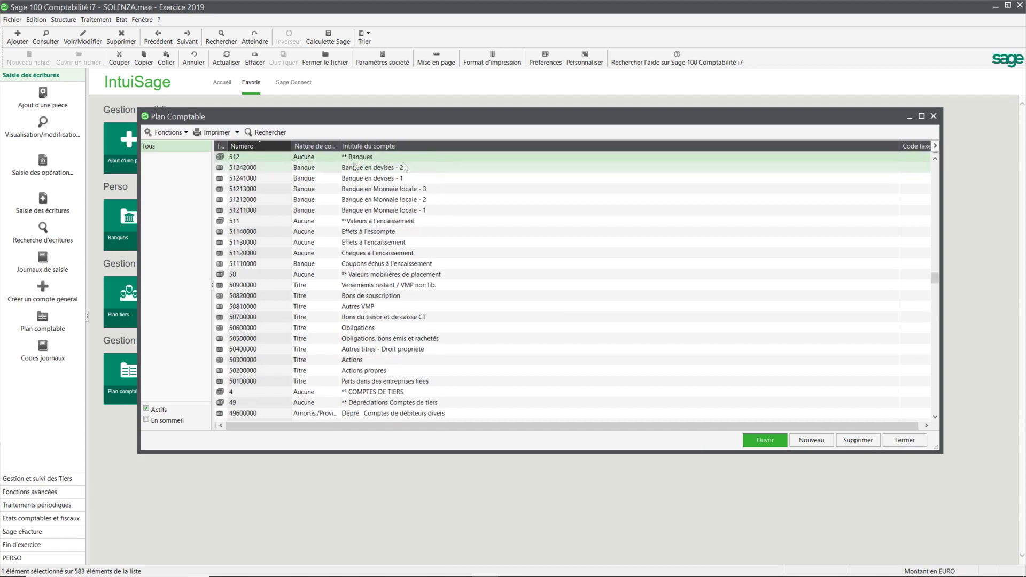
{"action": "scroll", "coordinate": [321, 209], "scroll_direction": "up", "scroll_amount": 2}
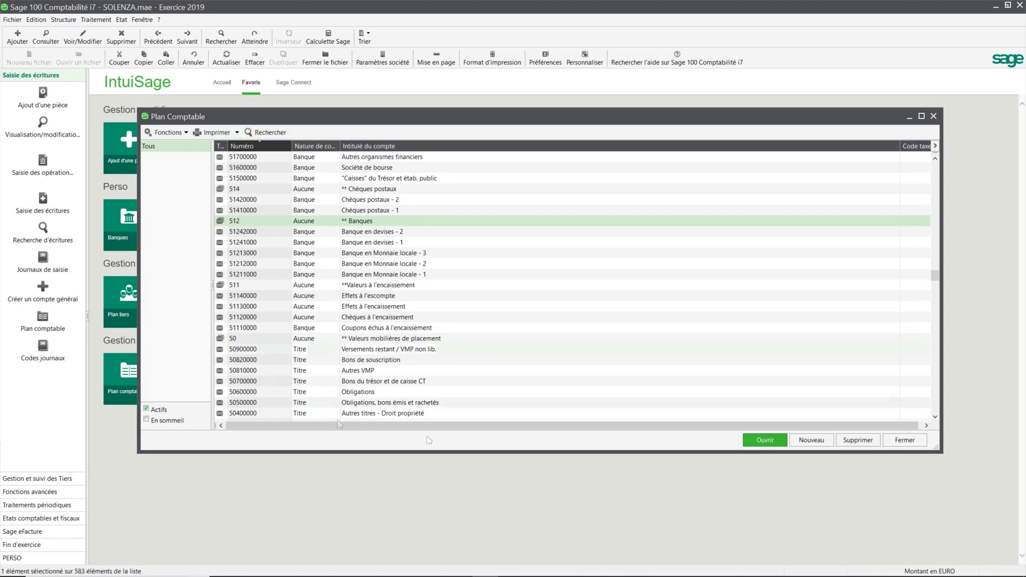
Open the chart of accounts search and add the criterion Numéro est compris entre 60 et 67.
{"action": "left_click", "coordinate": [262, 133]}
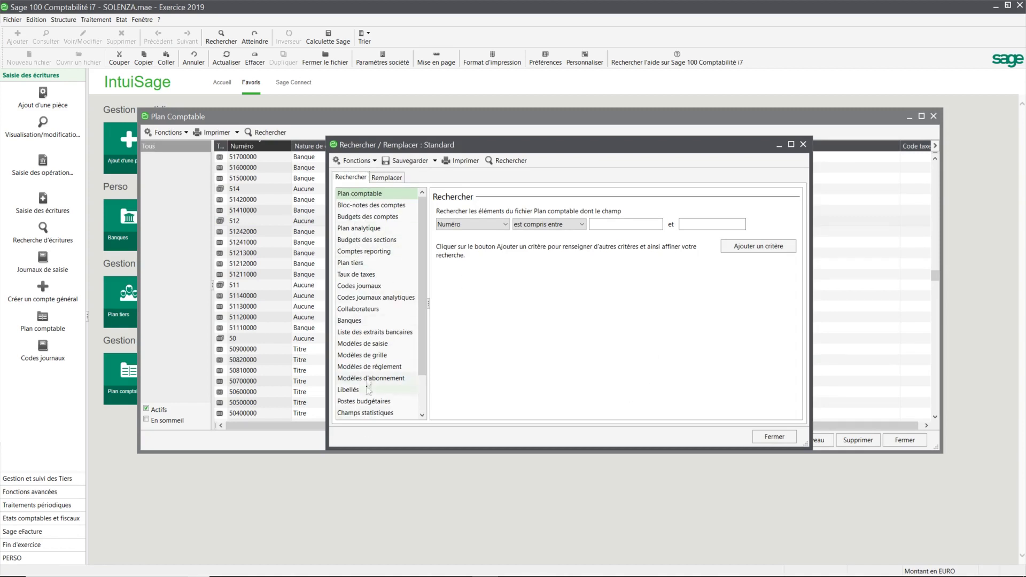
{"action": "scroll", "coordinate": [373, 344], "scroll_direction": "down", "scroll_amount": 1}
{"action": "scroll", "coordinate": [374, 368], "scroll_direction": "up", "scroll_amount": 1}
{"action": "left_click", "coordinate": [505, 225]}
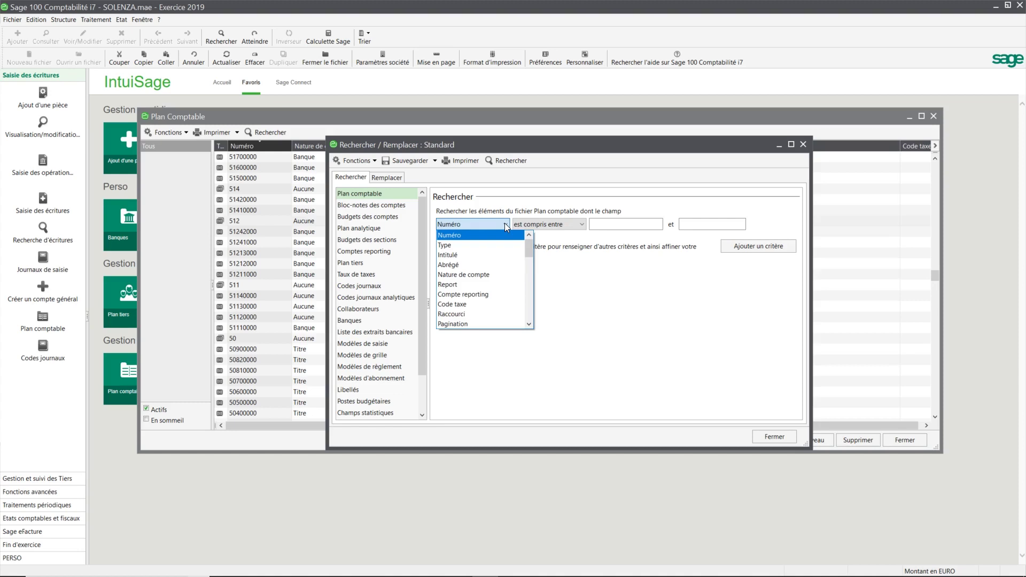
{"action": "left_click", "coordinate": [505, 224]}
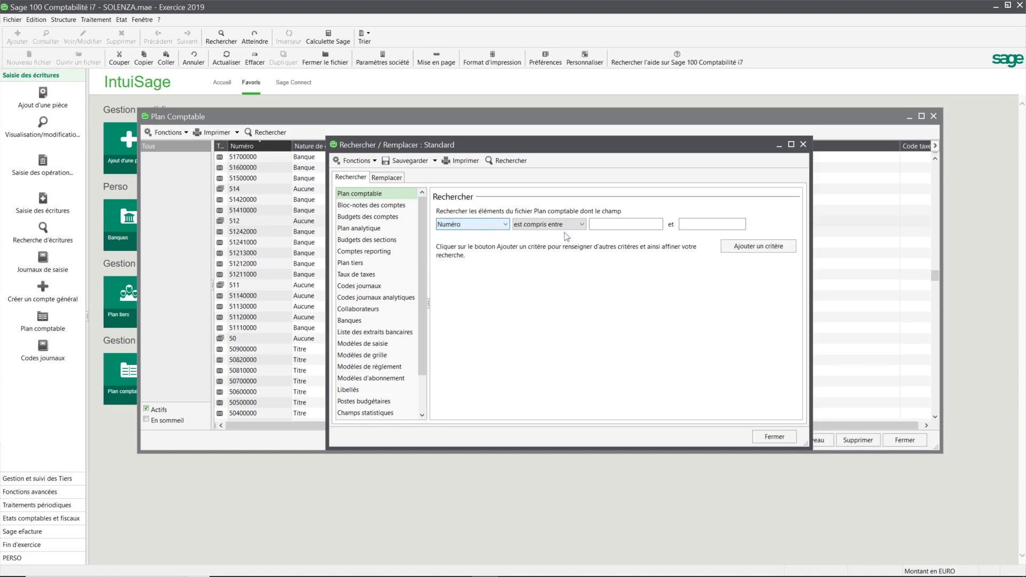
{"action": "left_click", "coordinate": [607, 225]}
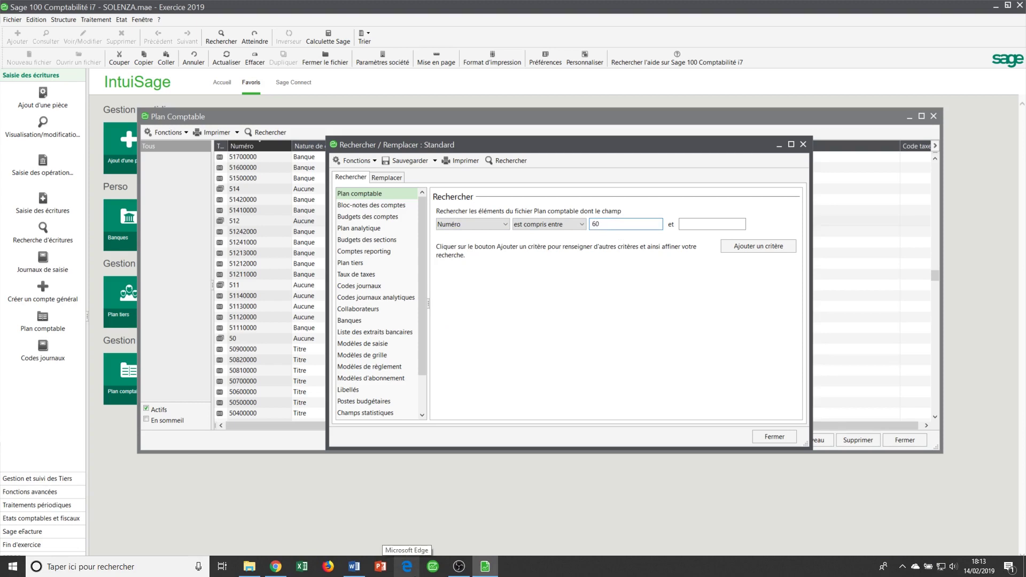
{"action": "key", "text": "Tab"}
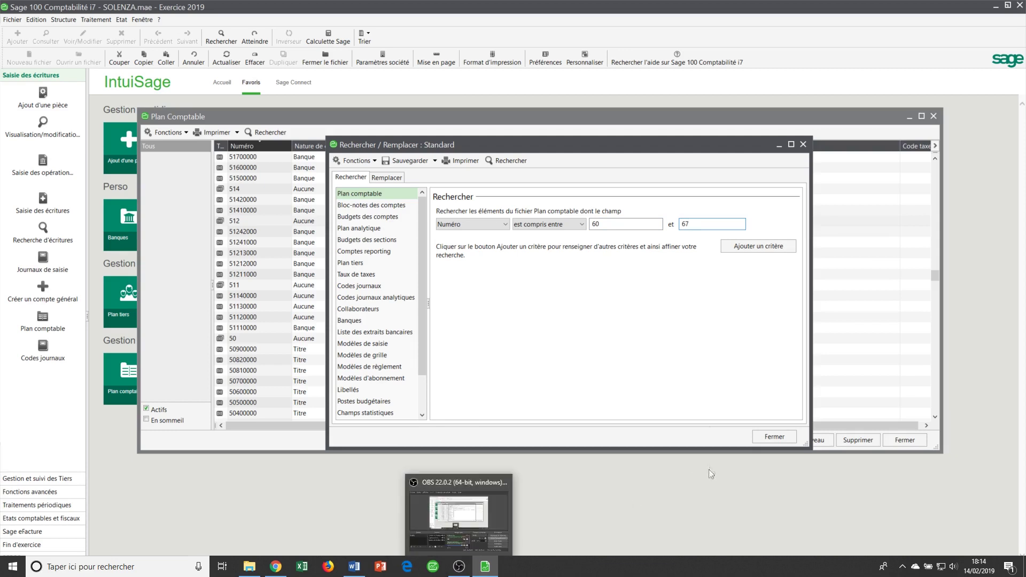
{"action": "left_click", "coordinate": [745, 246]}
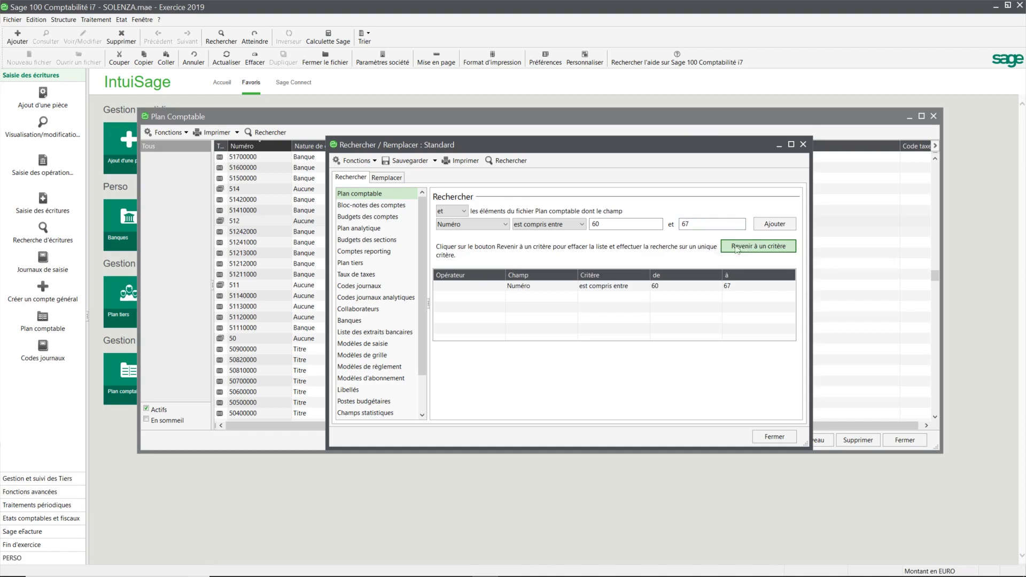
Add a second search criterion, combined with "et": Code taxe est égal à D20.
{"action": "left_click", "coordinate": [505, 224]}
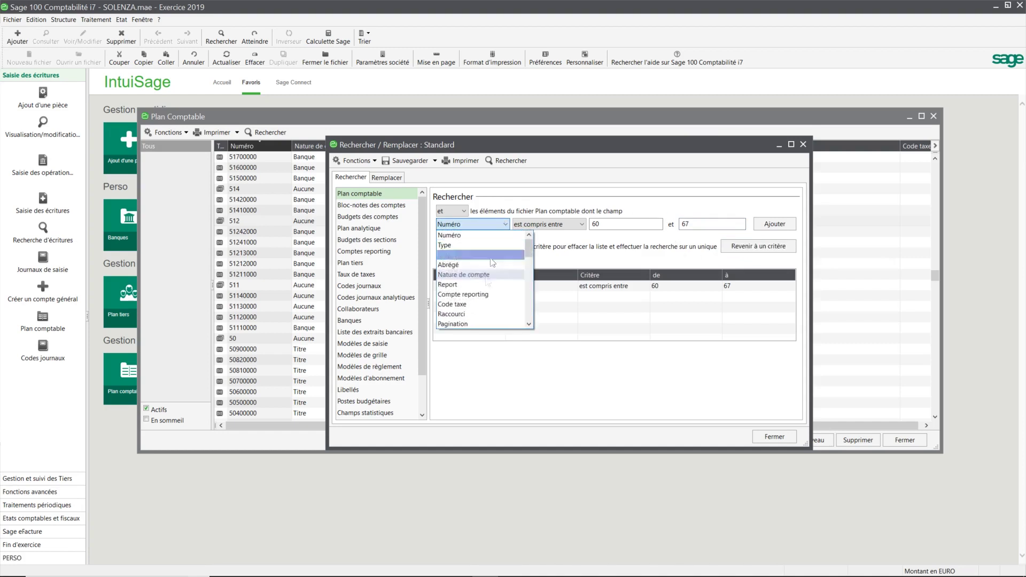
{"action": "left_click", "coordinate": [469, 314]}
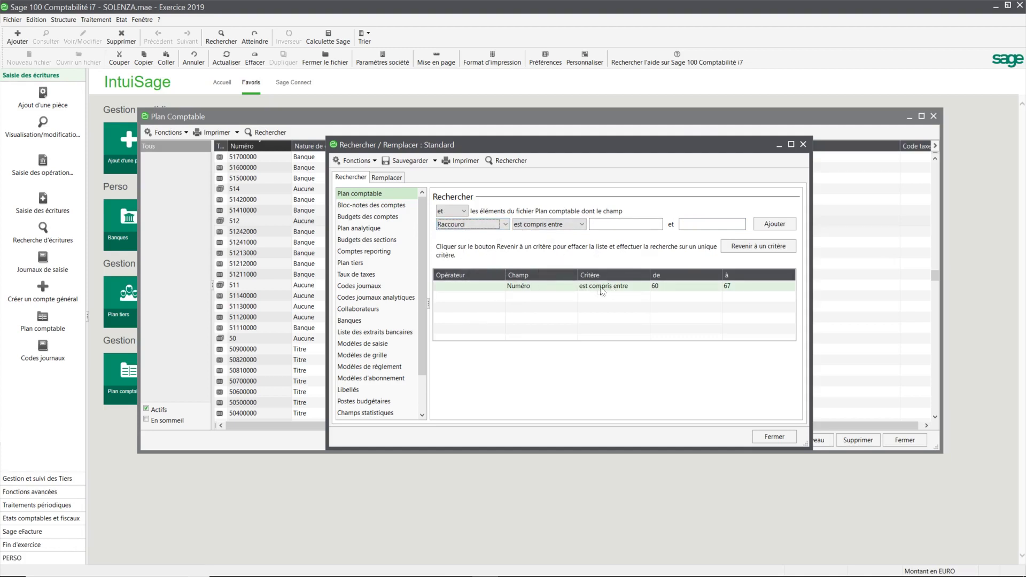
{"action": "left_click", "coordinate": [505, 225]}
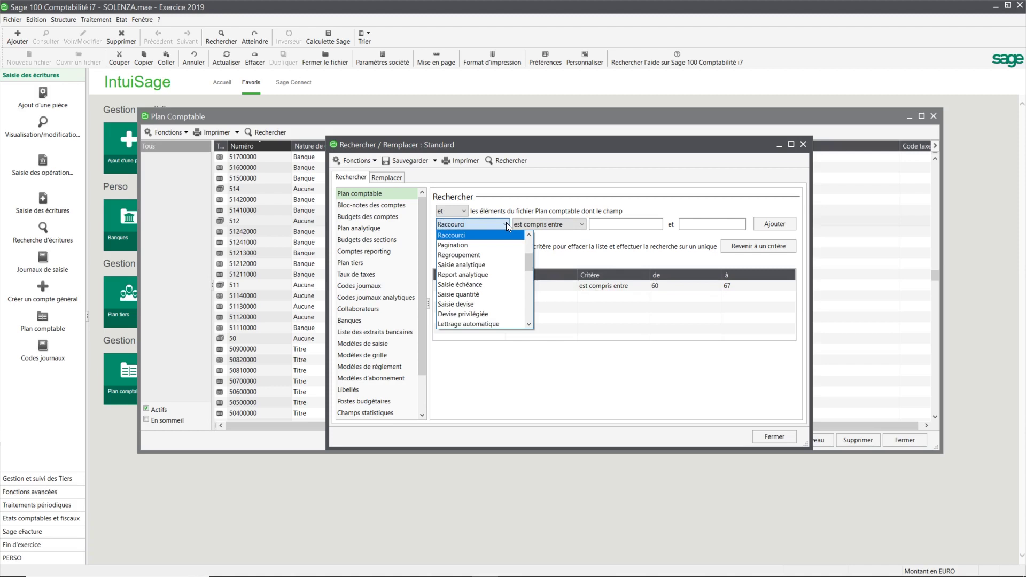
{"action": "scroll", "coordinate": [480, 299], "scroll_direction": "up", "scroll_amount": 2}
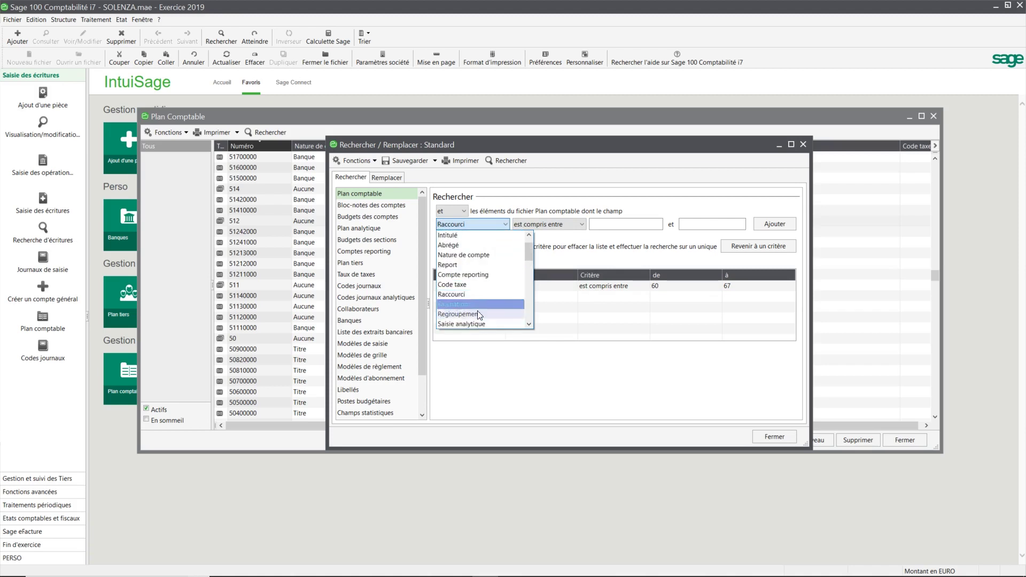
{"action": "left_click", "coordinate": [459, 285]}
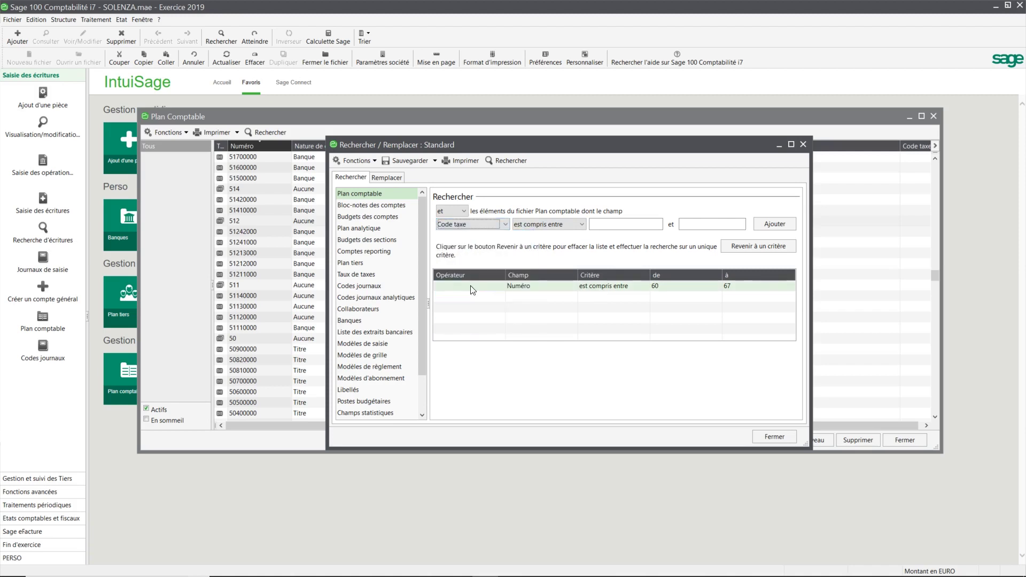
{"action": "left_click", "coordinate": [585, 227]}
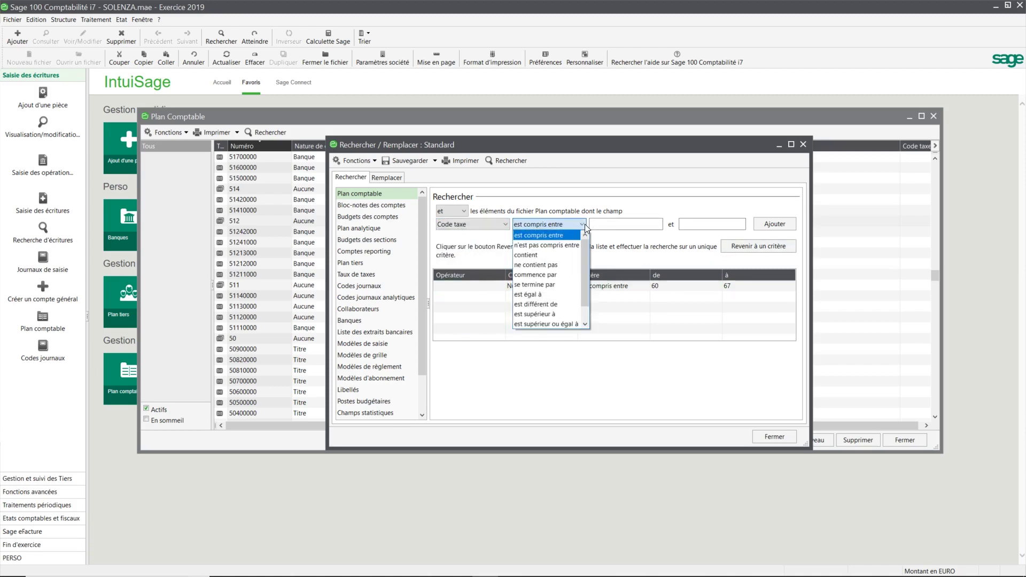
{"action": "left_click", "coordinate": [561, 294]}
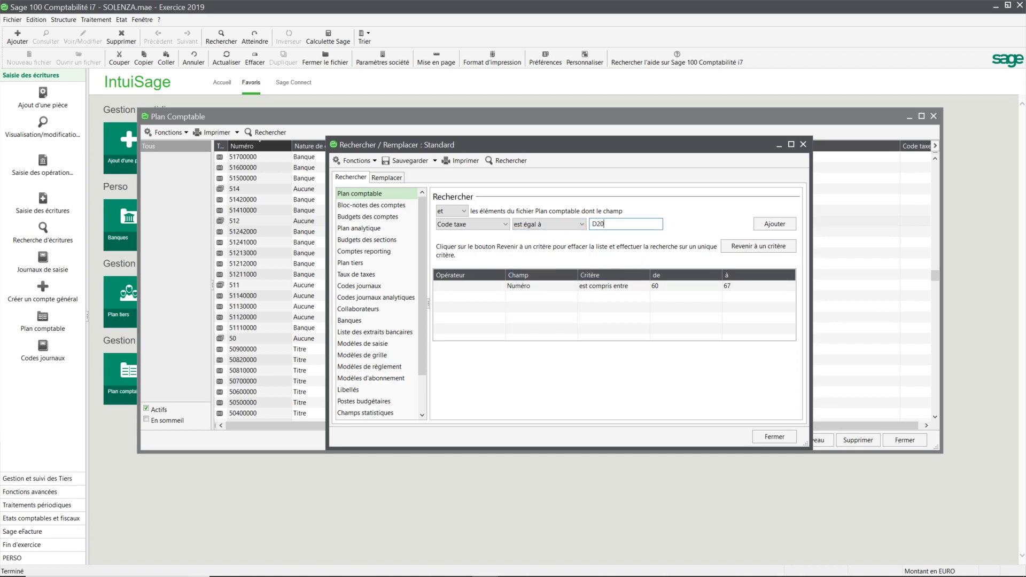
{"action": "key", "text": "Tab"}
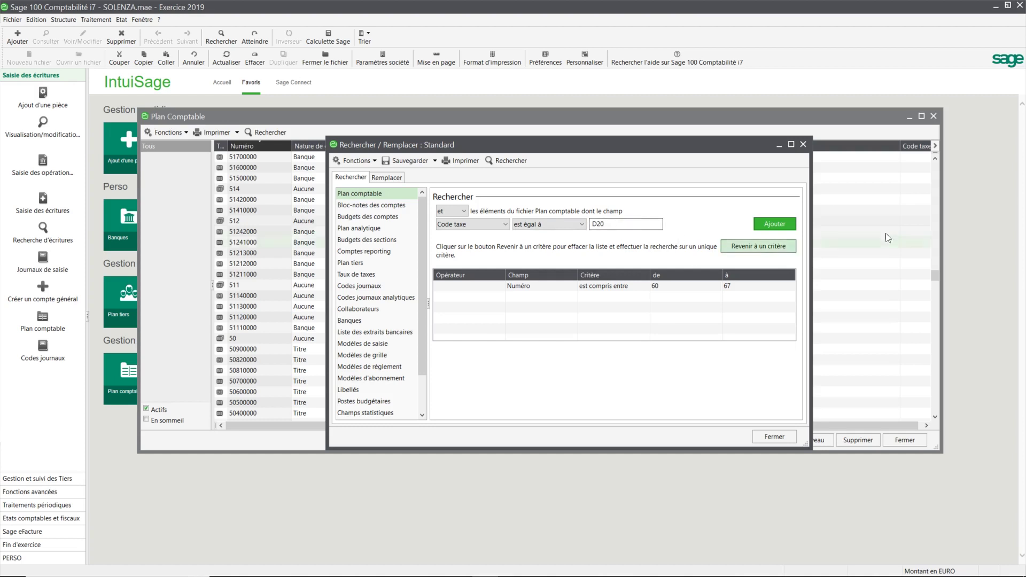
{"action": "left_click", "coordinate": [770, 228]}
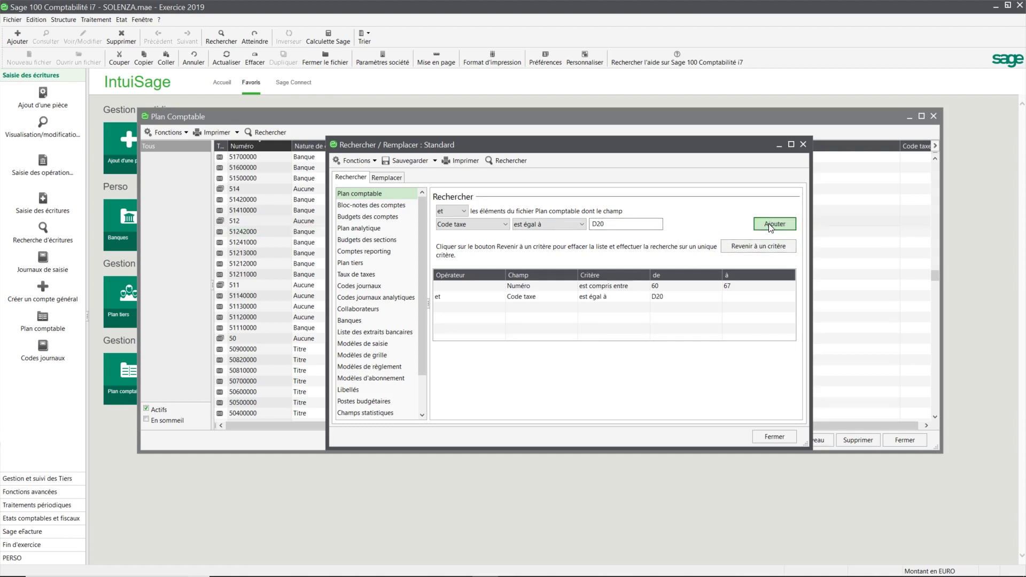
Check the two listed criteria, run the chart of accounts search and view the resulting account list.
{"action": "left_click", "coordinate": [774, 287]}
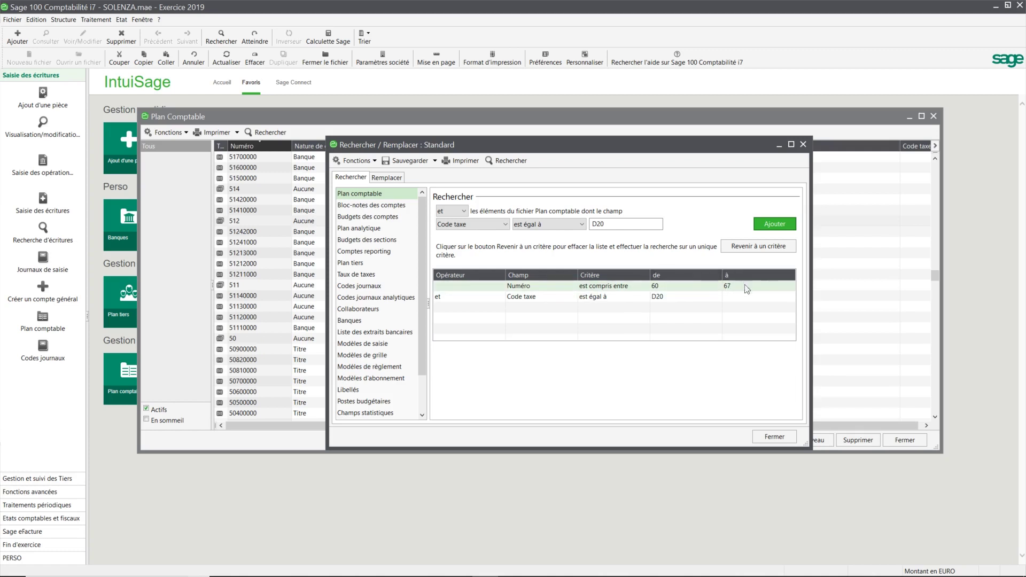
{"action": "left_click", "coordinate": [630, 298]}
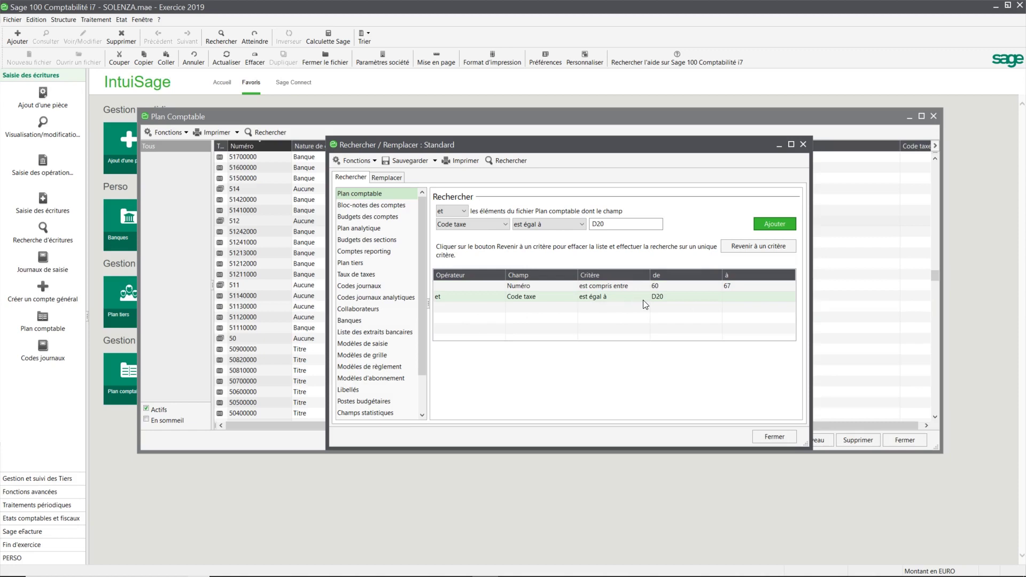
{"action": "left_click", "coordinate": [500, 162]}
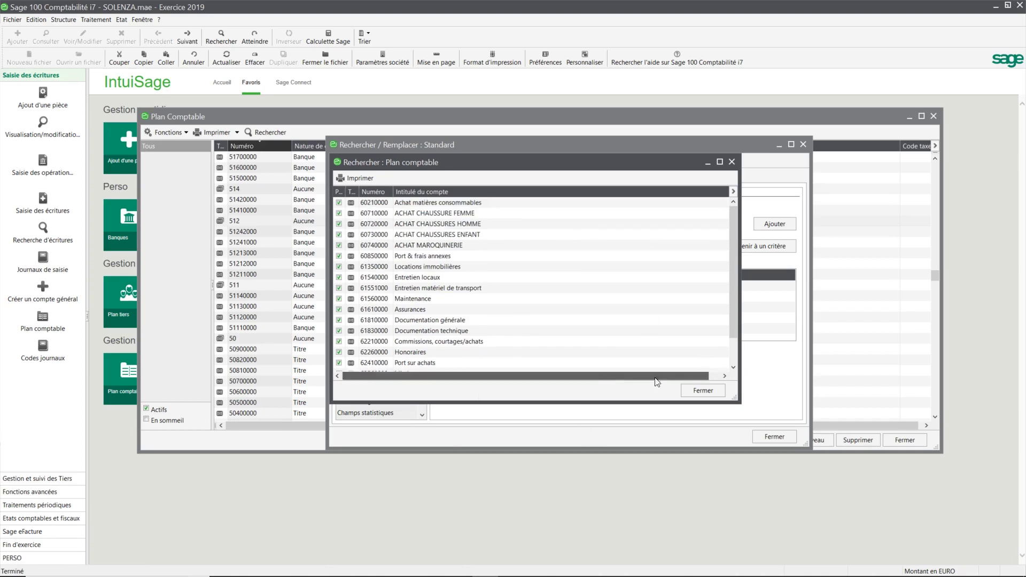
{"action": "left_click_drag", "start_coordinate": [595, 376], "coordinate": [607, 375]}
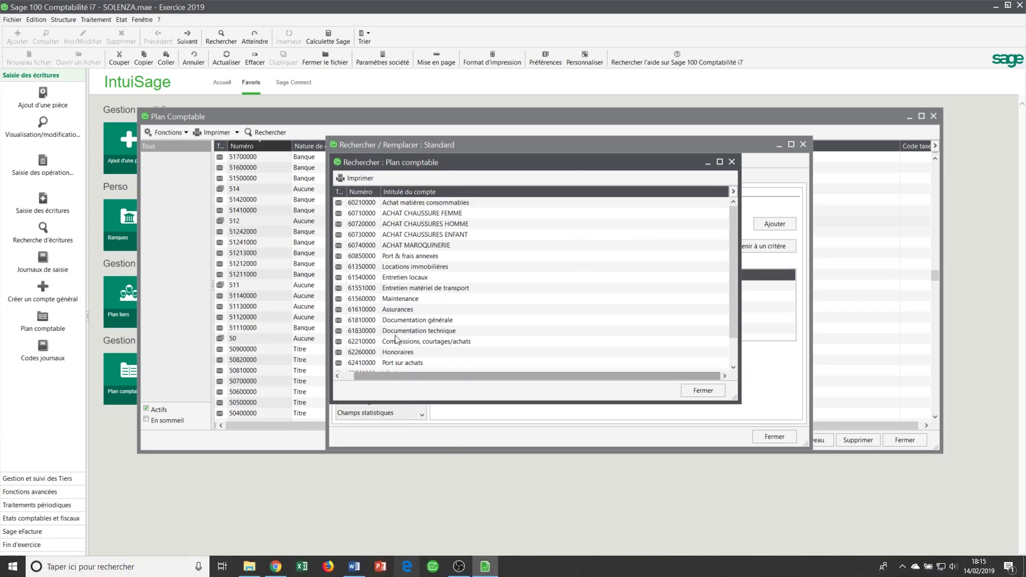